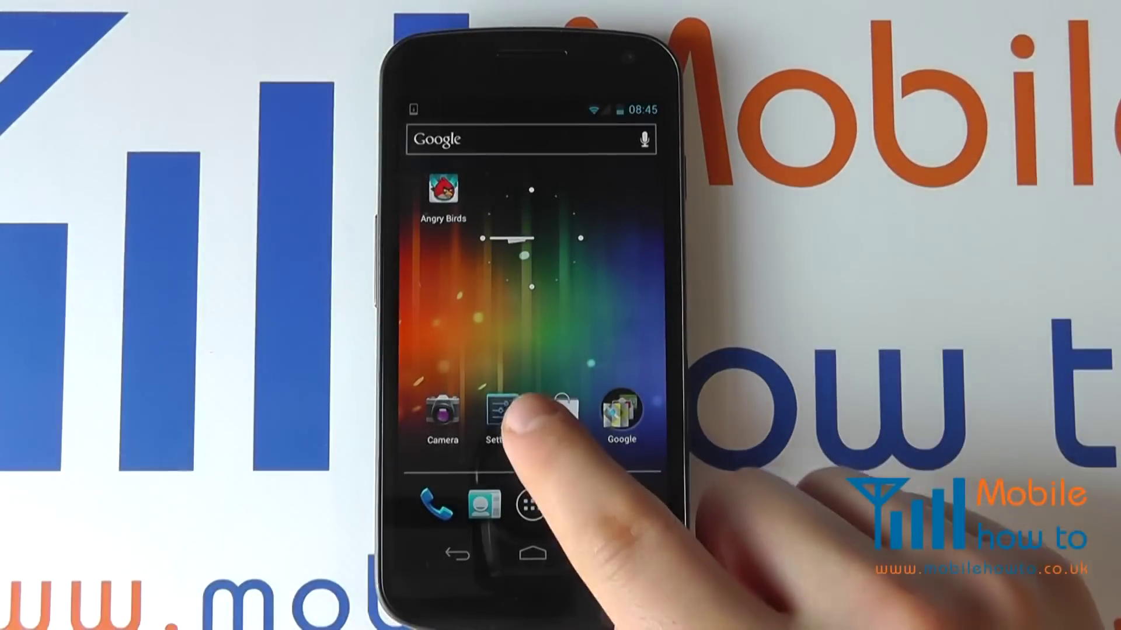
# - Open Settings from the home screen and go to Storage under Device
pyautogui.click(499, 412)
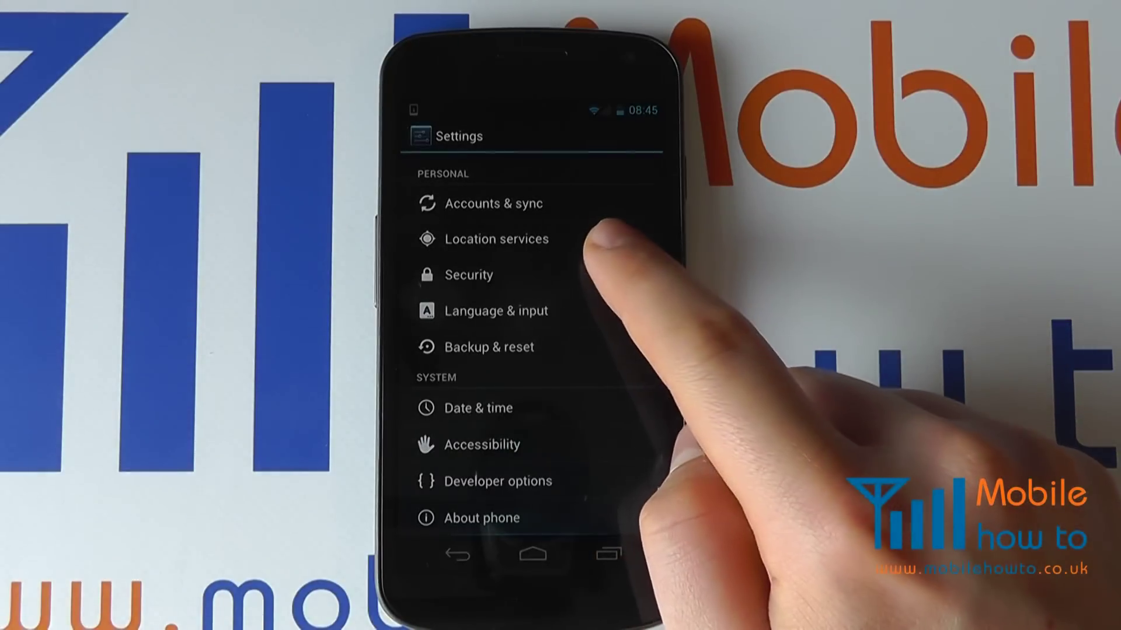
pyautogui.click(604, 313)
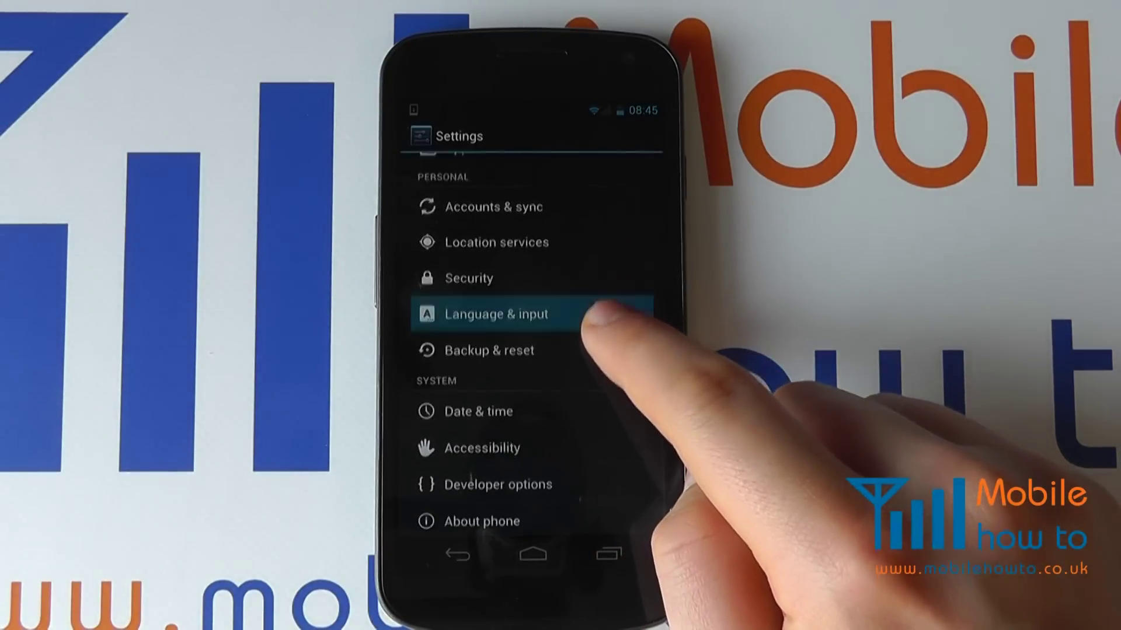
pyautogui.moveTo(604, 314); pyautogui.dragTo(595, 490)
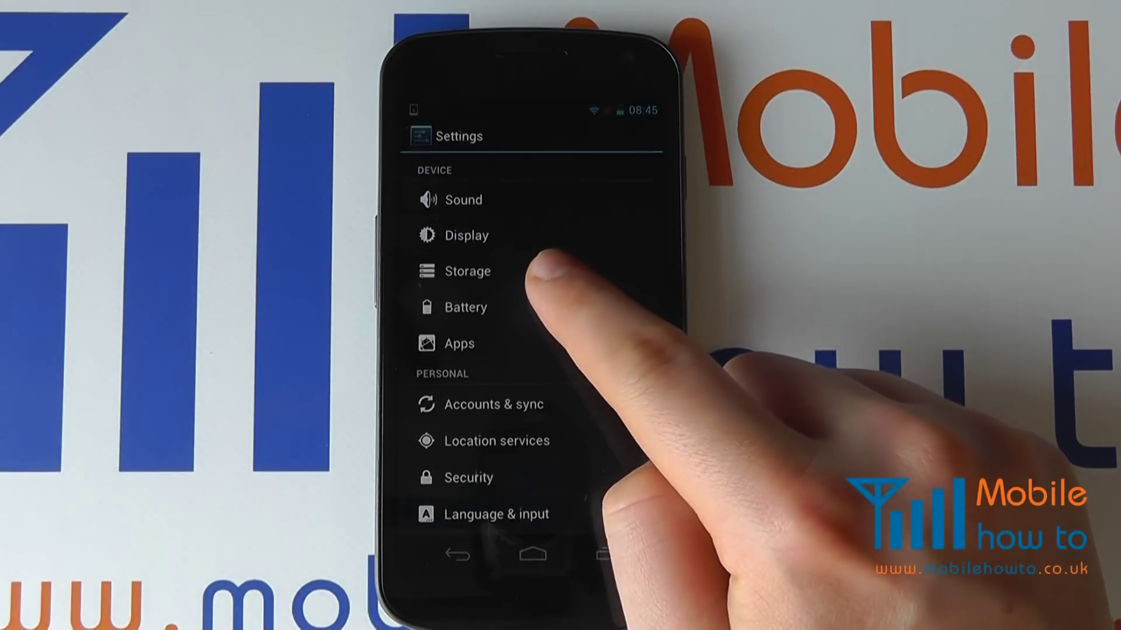
pyautogui.click(539, 270)
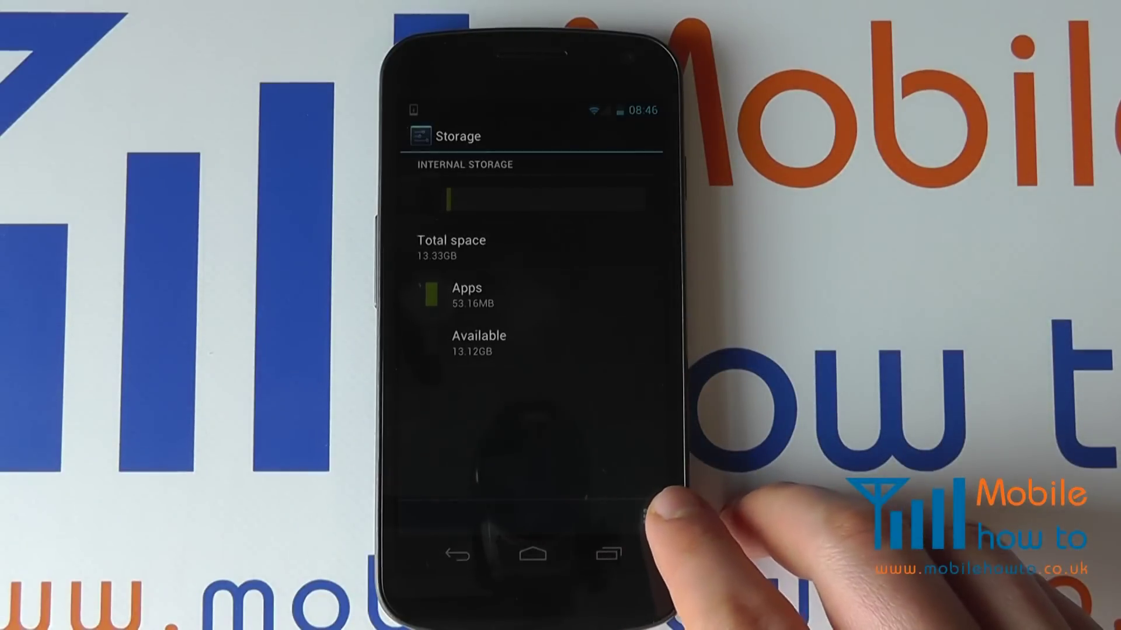
# - Open the Storage screen's overflow menu for extra storage options
pyautogui.click(632, 512)
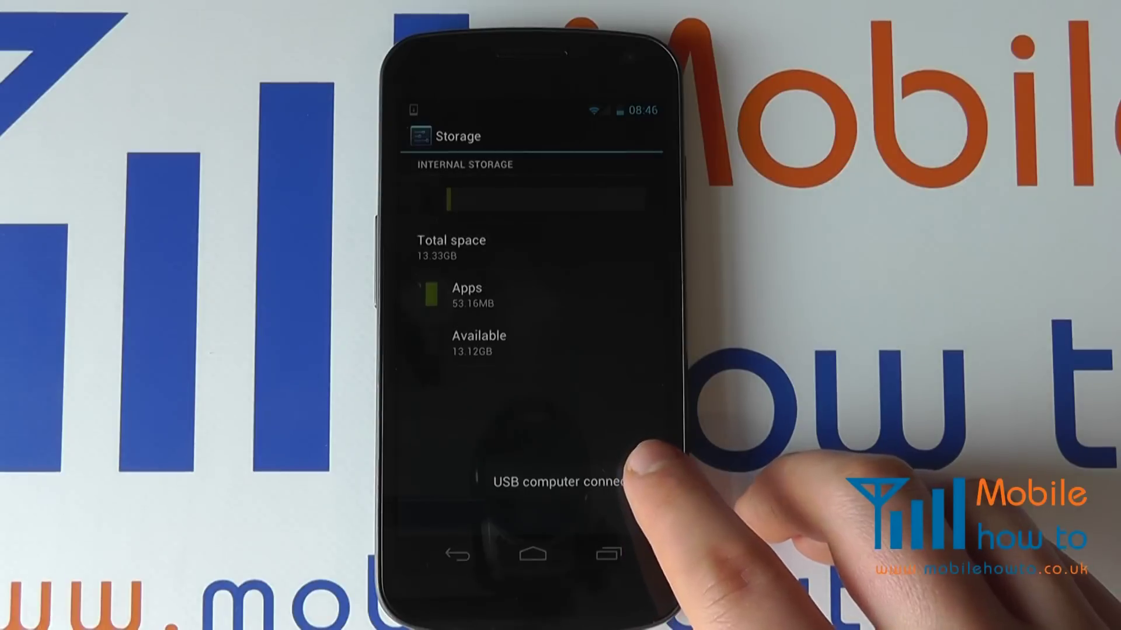
# - Choose "USB computer connection" from the Storage screen's overflow menu
pyautogui.click(569, 482)
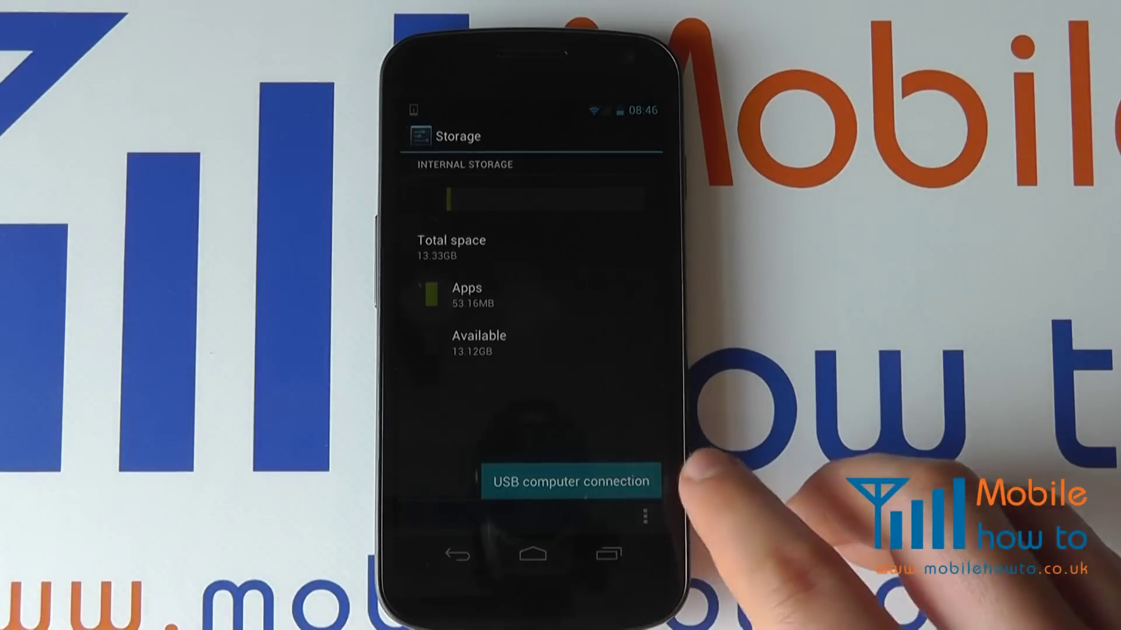